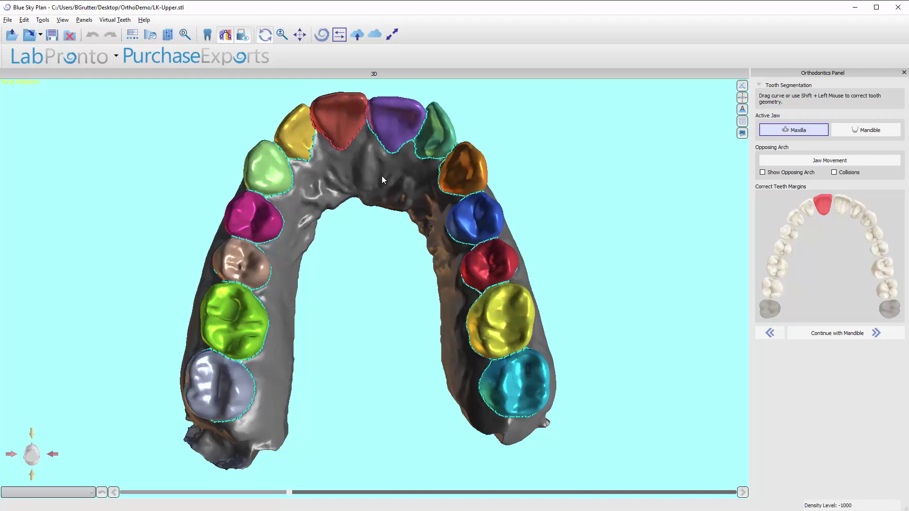
- Move the yellow tooth's margin point at its border with the red tooth
drag(363, 178, 390, 234)
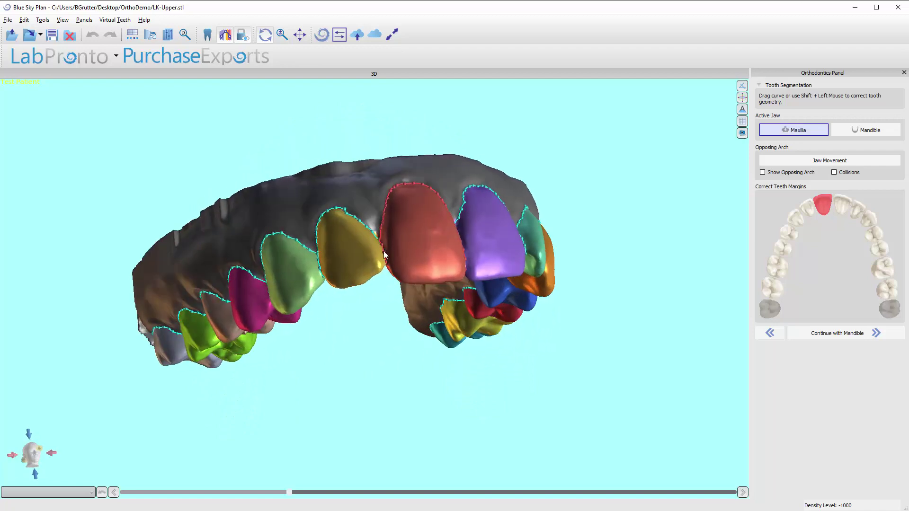
scroll(380, 308, up, 4)
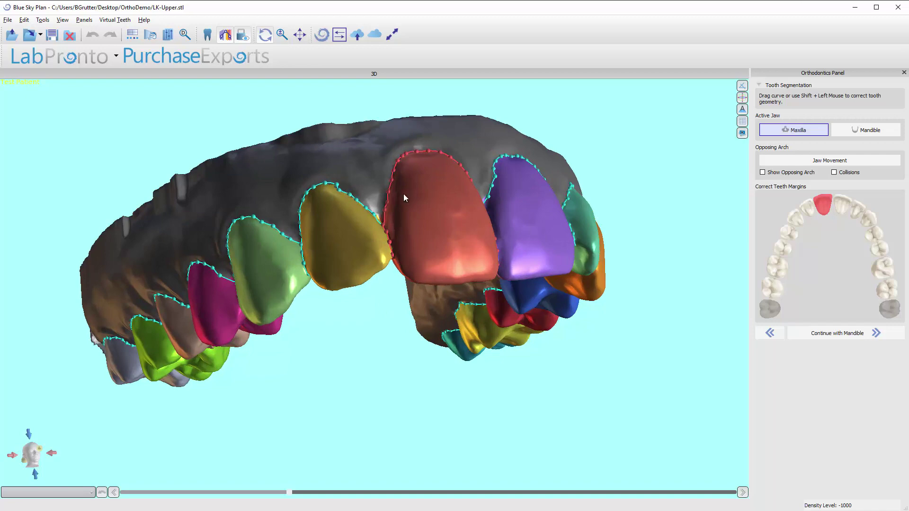
scroll(393, 338, up, 2)
drag(411, 331, 407, 300)
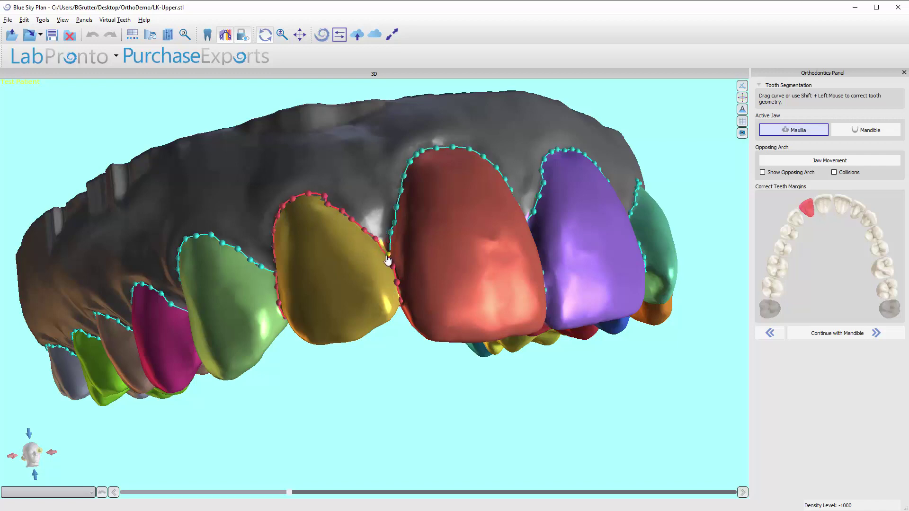
right_drag(434, 371, 340, 231)
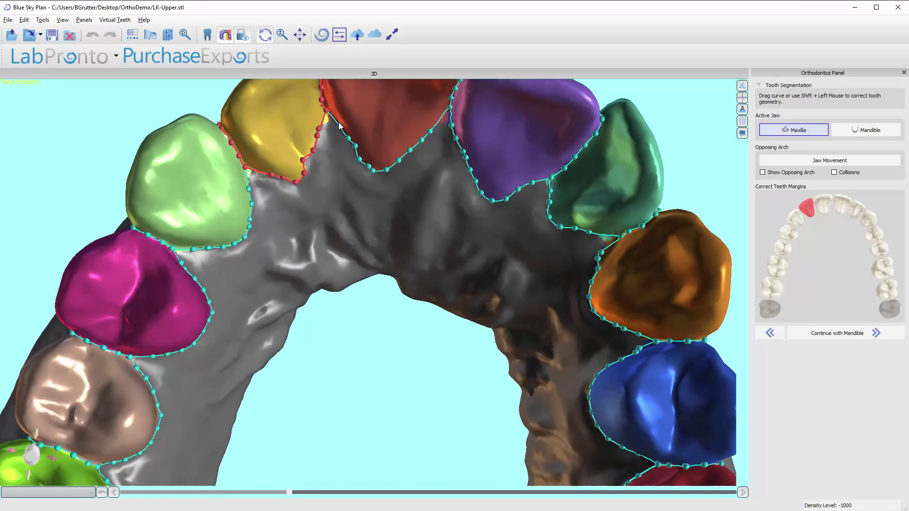
scroll(342, 182, up, 6)
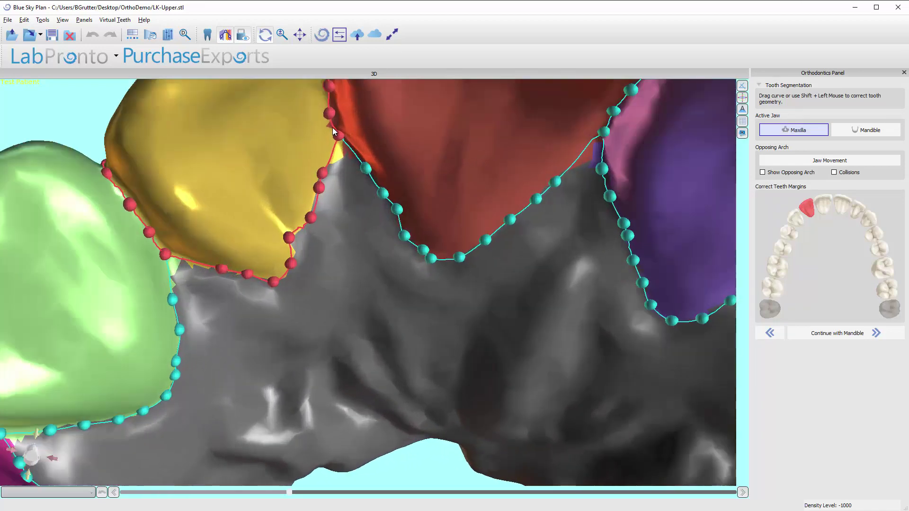
click(333, 128)
- Pull the yellow tooth's lower margin toward the palate
scroll(350, 166, down, 4)
scroll(346, 175, up, 2)
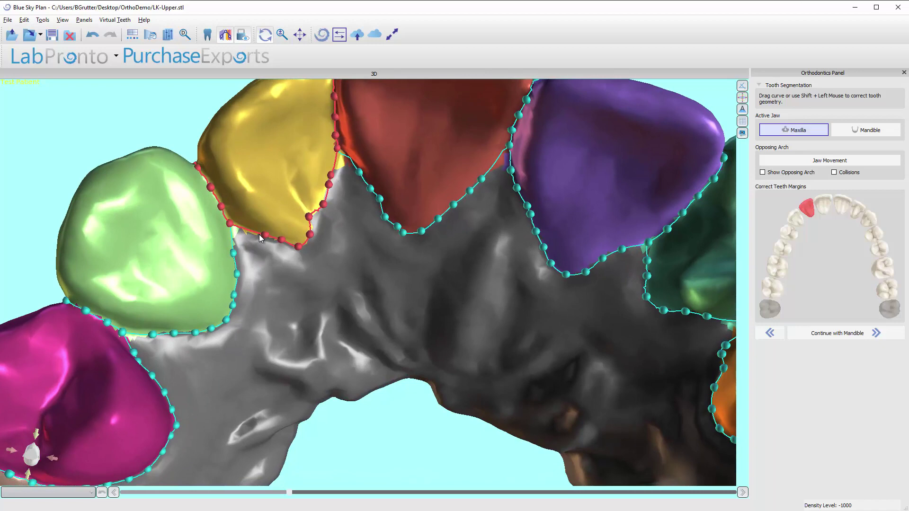
drag(263, 236, 317, 230)
- Nudge the green tooth's margin slightly and reselect the yellow tooth
click(234, 257)
click(277, 243)
scroll(337, 237, down, 5)
scroll(365, 267, up, 2)
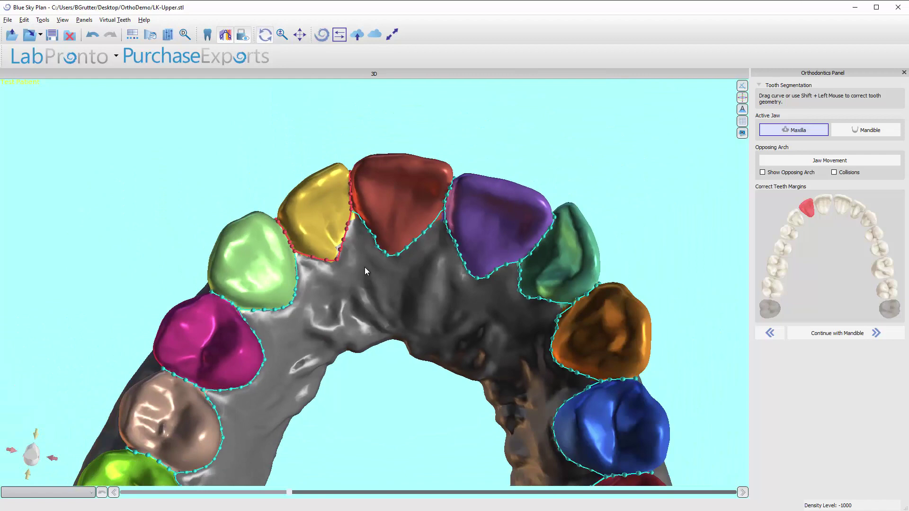
drag(478, 309, 430, 299)
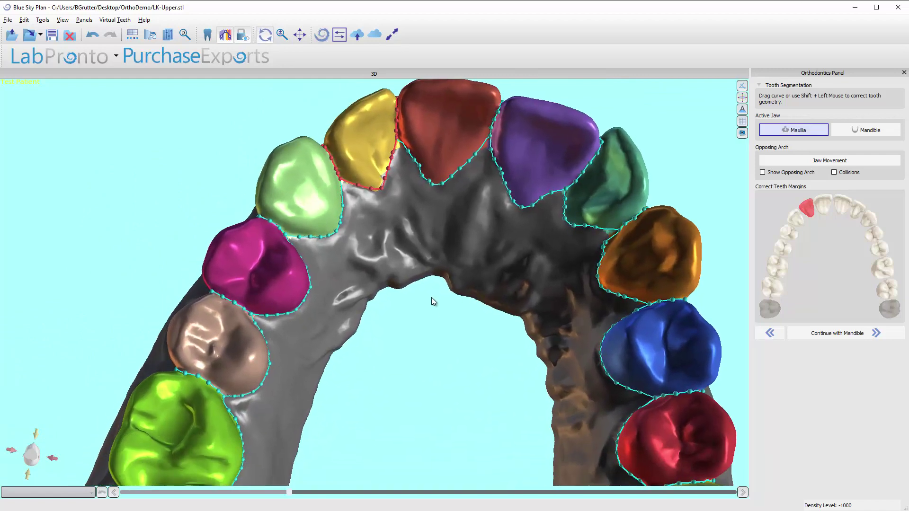
scroll(464, 203, up, 5)
drag(390, 211, 294, 127)
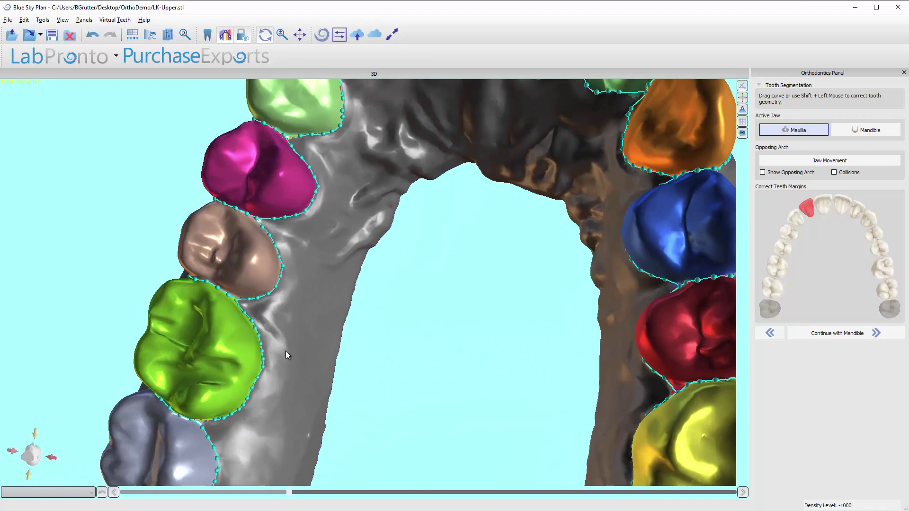
drag(286, 351, 333, 266)
drag(68, 330, 407, 226)
drag(401, 302, 437, 180)
click(414, 247)
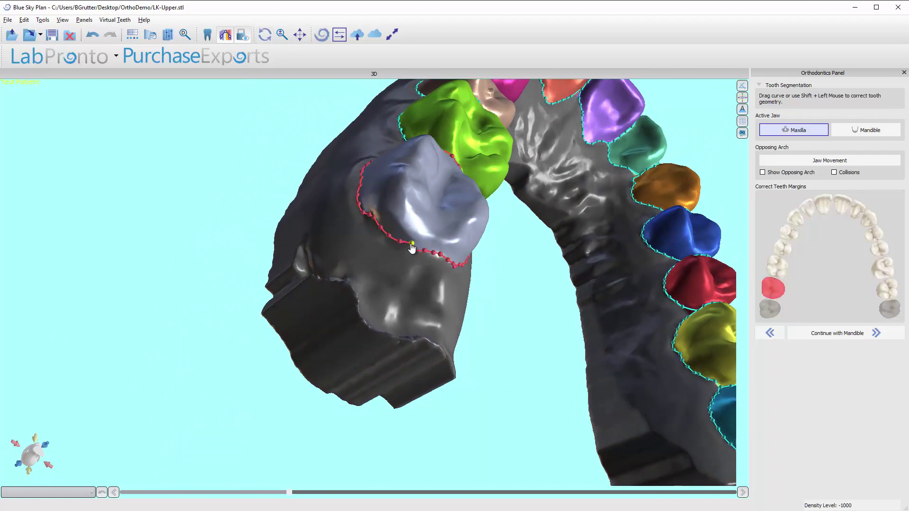
drag(409, 246, 433, 370)
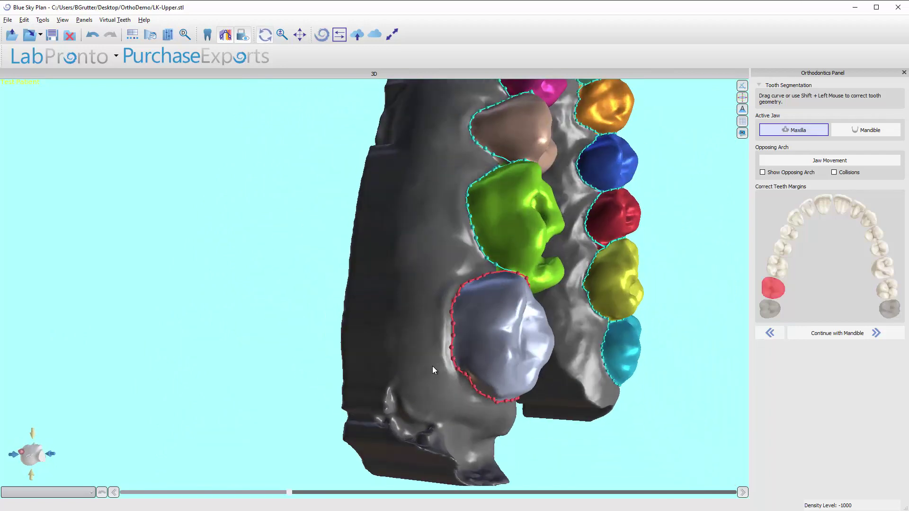
drag(446, 263, 408, 413)
scroll(422, 336, up, 6)
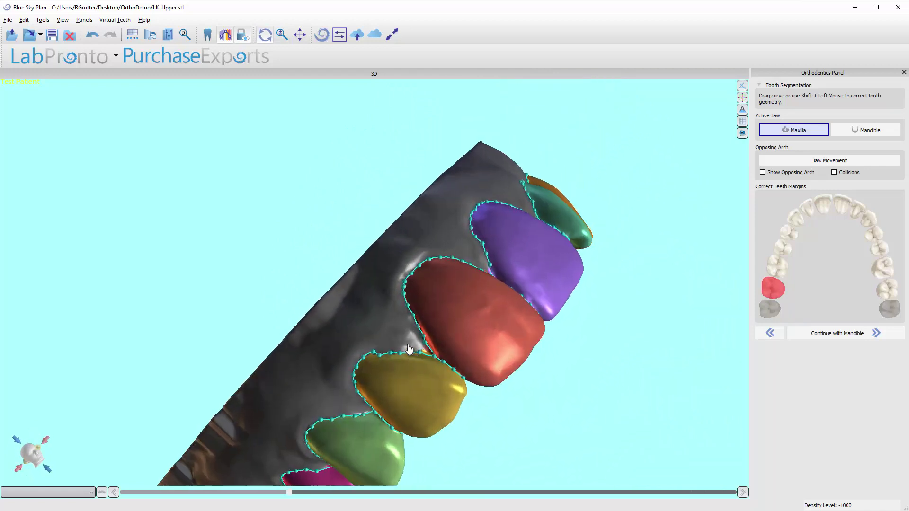
scroll(400, 281, up, 3)
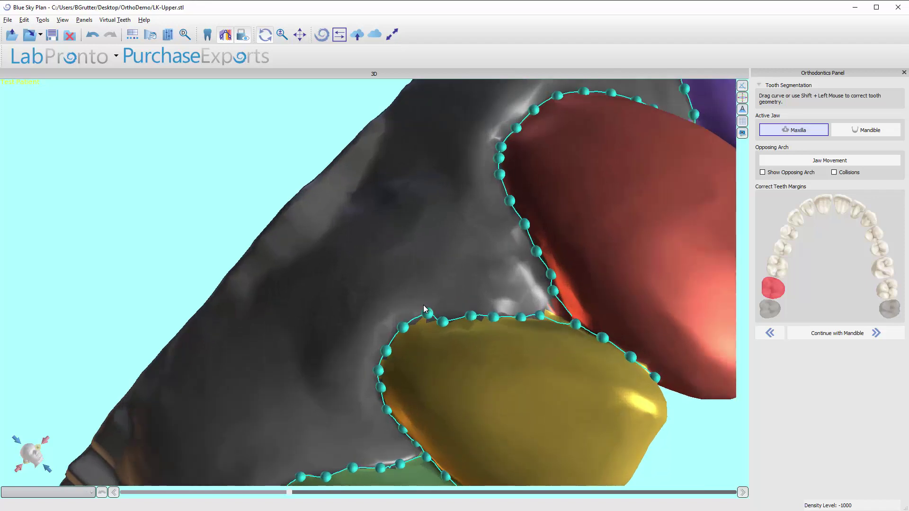
- Leave rotate mode and sketch a red correction curve along the yellow tooth's palate-side margin
key(Escape)
shift+drag(336, 467, 477, 312)
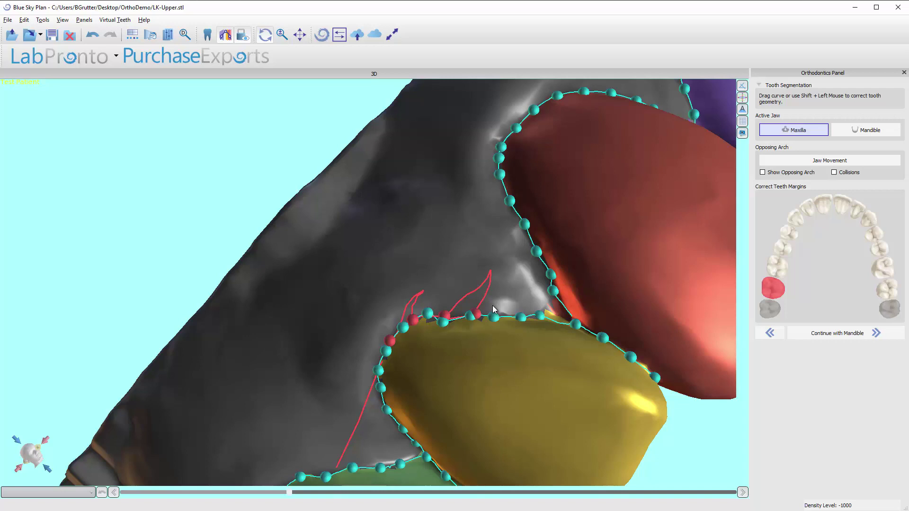
scroll(492, 305, down, 8)
scroll(426, 326, up, 3)
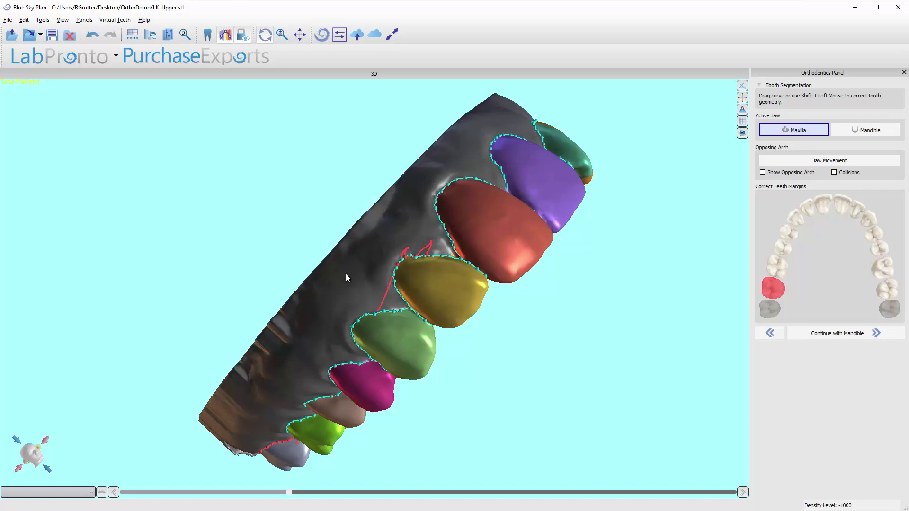
- Undo the stray sketch curves and drag the yellow tooth's upper margin points along the gum
click(94, 35)
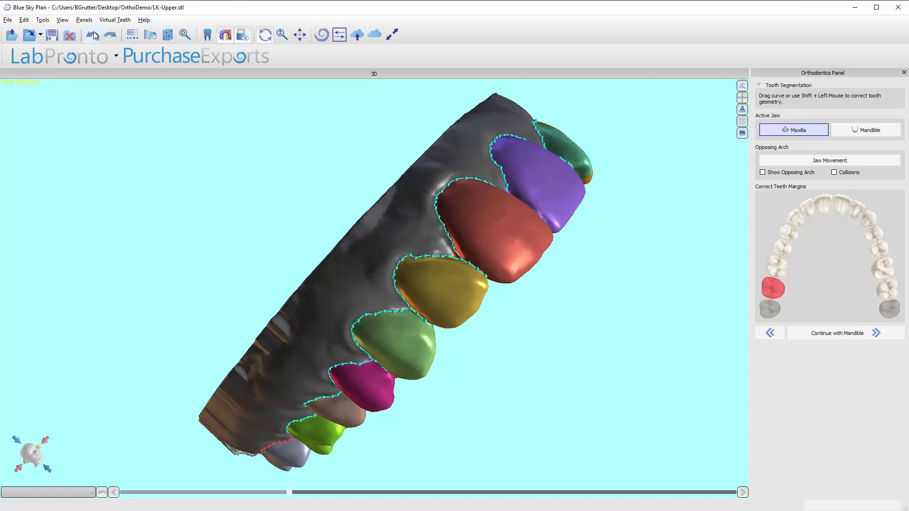
scroll(432, 291, up, 2)
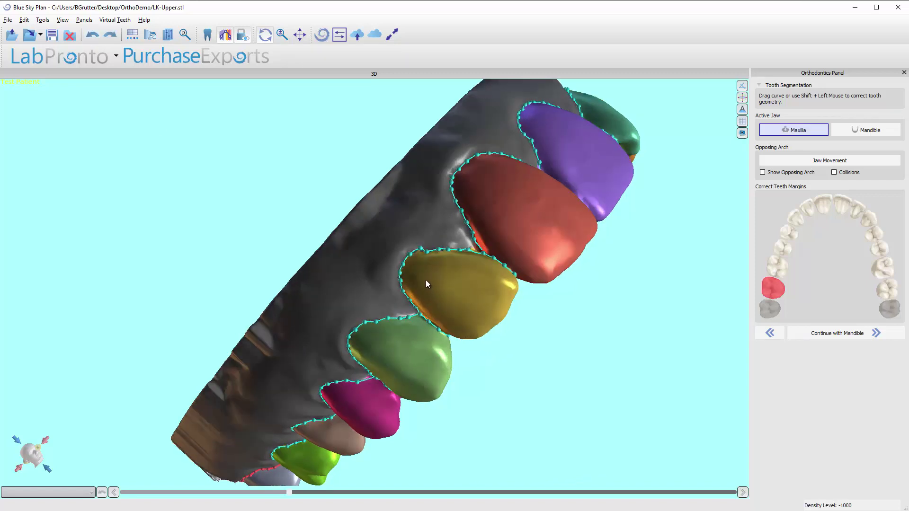
click(426, 280)
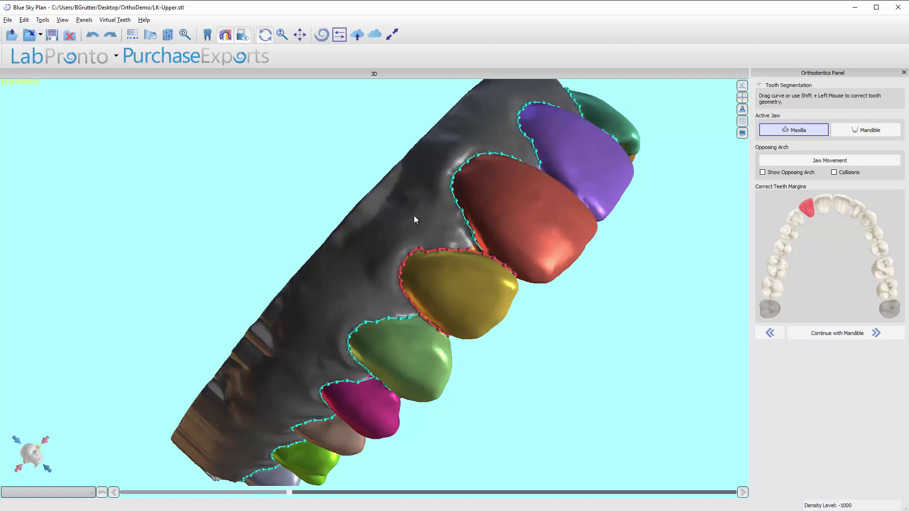
scroll(414, 216, up, 4)
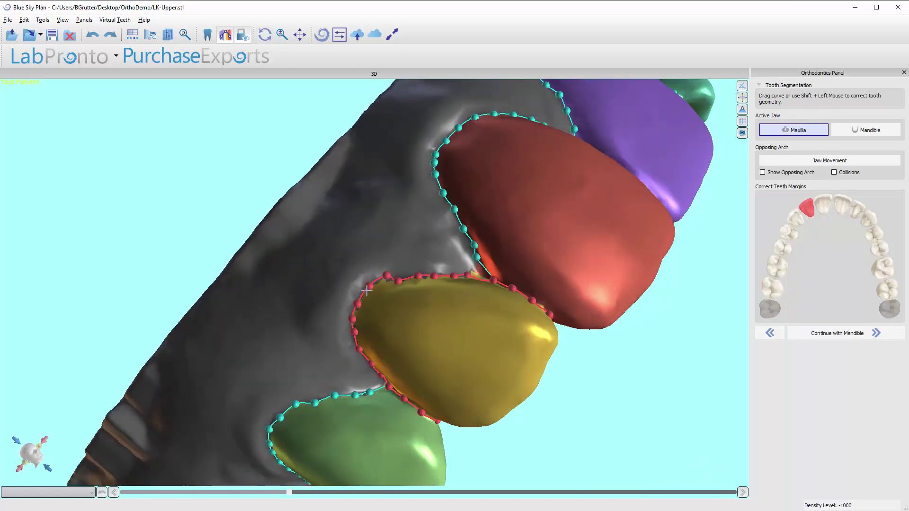
drag(413, 278, 446, 284)
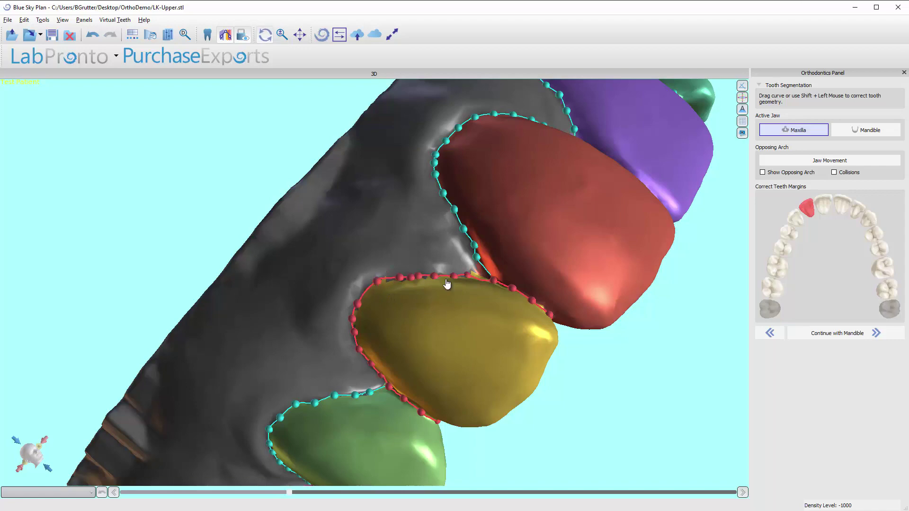
right_drag(410, 258, 485, 315)
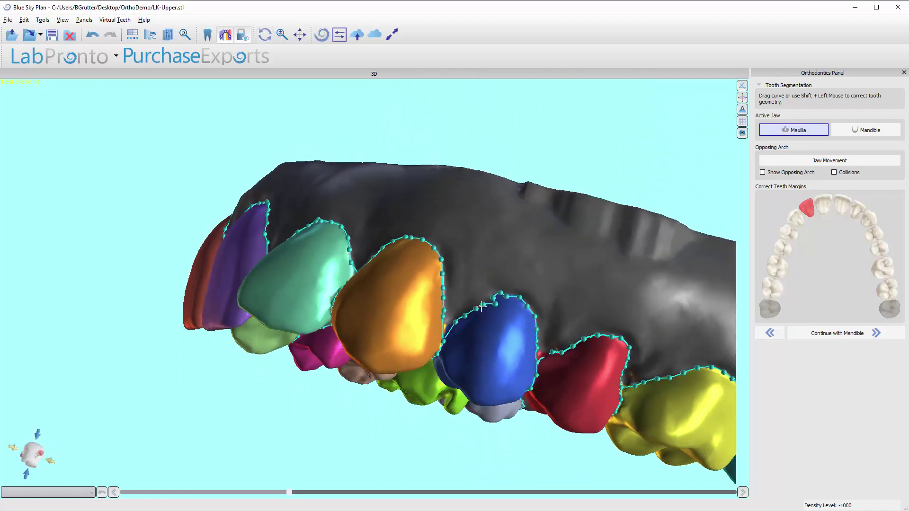
- From a top-down view, shift the red tooth's margin slightly left
right_drag(499, 293, 462, 243)
scroll(407, 270, up, 3)
scroll(435, 266, down, 2)
scroll(485, 202, up, 3)
drag(485, 203, 477, 201)
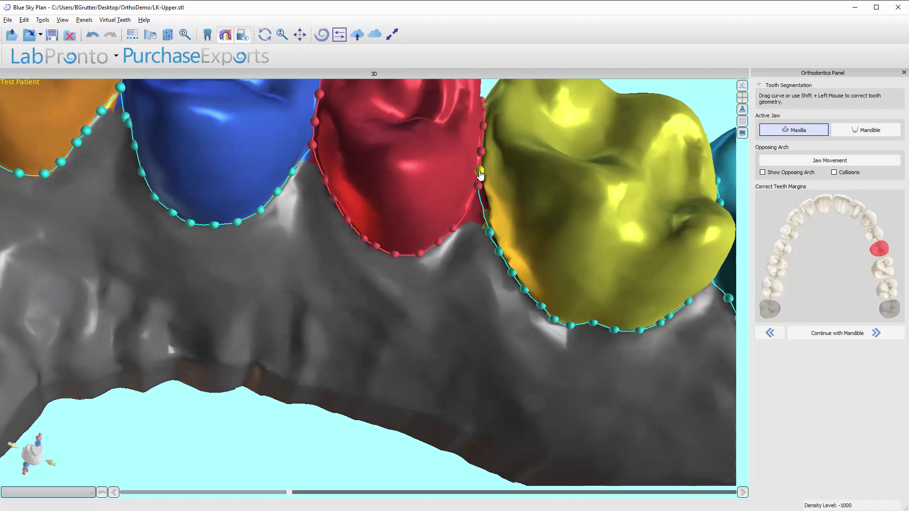
- Rotate the upper arch to review neighbouring teeth, the orange tooth, and the whole arch
right_drag(481, 170, 471, 264)
scroll(472, 264, down, 2)
right_drag(469, 335, 378, 271)
right_drag(302, 190, 313, 151)
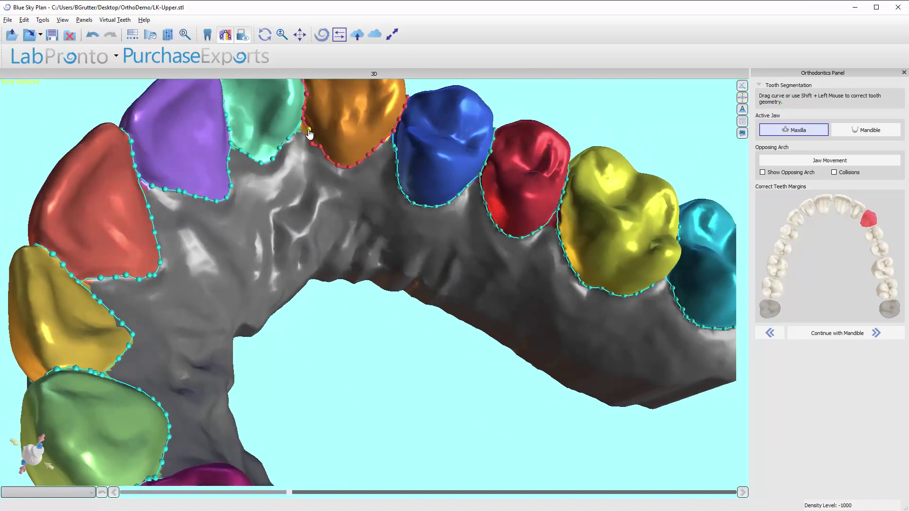
scroll(401, 291, down, 2)
right_drag(402, 291, 512, 354)
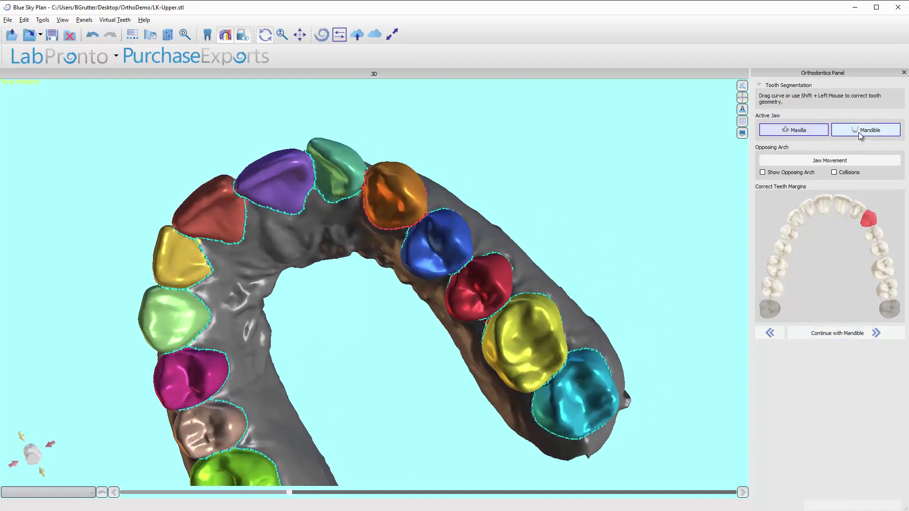
- Continue with the mandible and turn the lower arch to view its inner side
click(873, 332)
right_drag(376, 324, 395, 347)
scroll(372, 353, up, 3)
right_drag(319, 355, 342, 341)
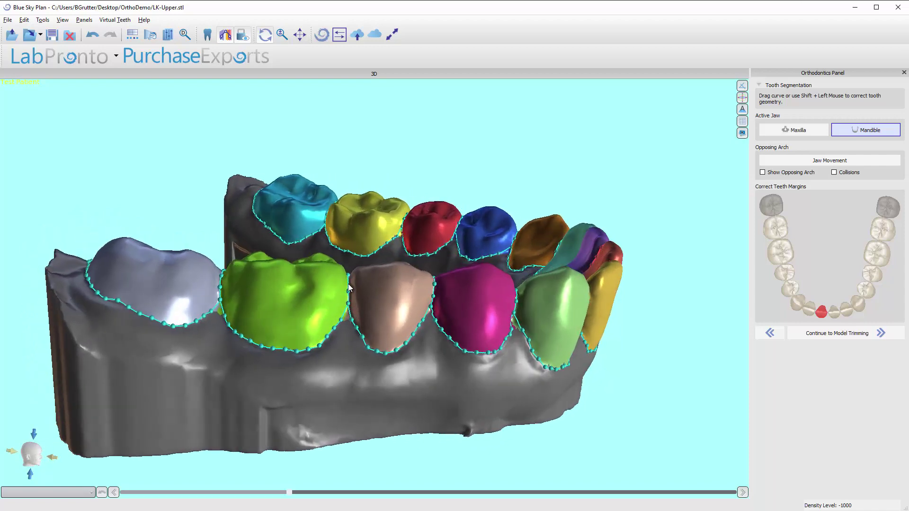
right_drag(310, 253, 545, 368)
scroll(544, 368, up, 3)
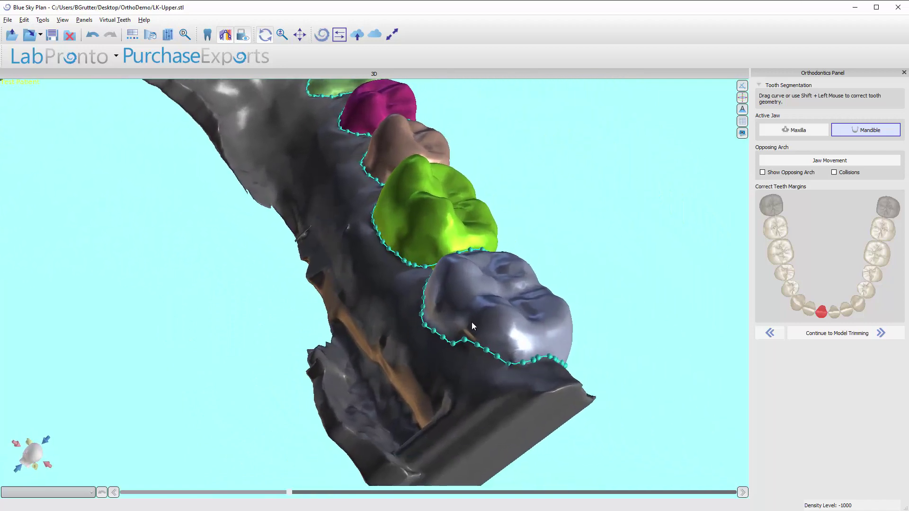
- Reshape the rear blue molar's margin curve along its lower edge
click(471, 322)
drag(446, 346, 499, 360)
right_drag(340, 291, 269, 336)
scroll(314, 369, up, 2)
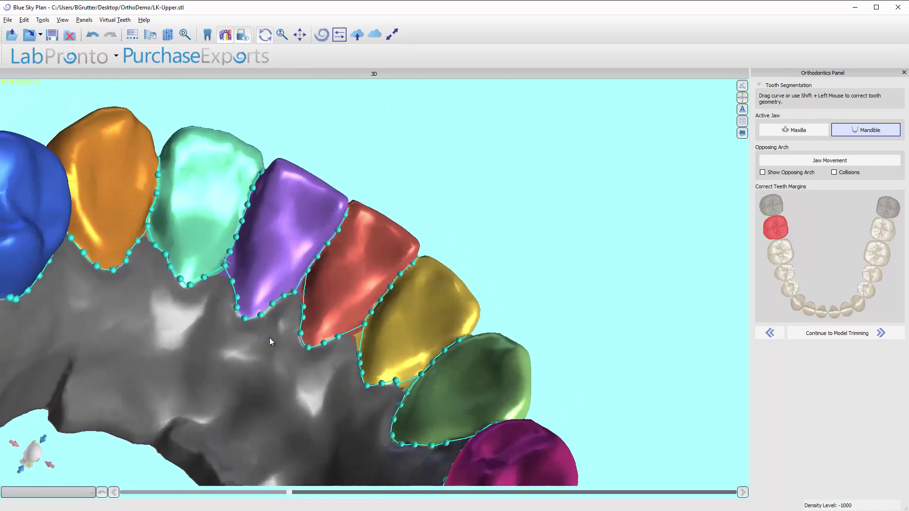
scroll(284, 327, up, 2)
click(318, 299)
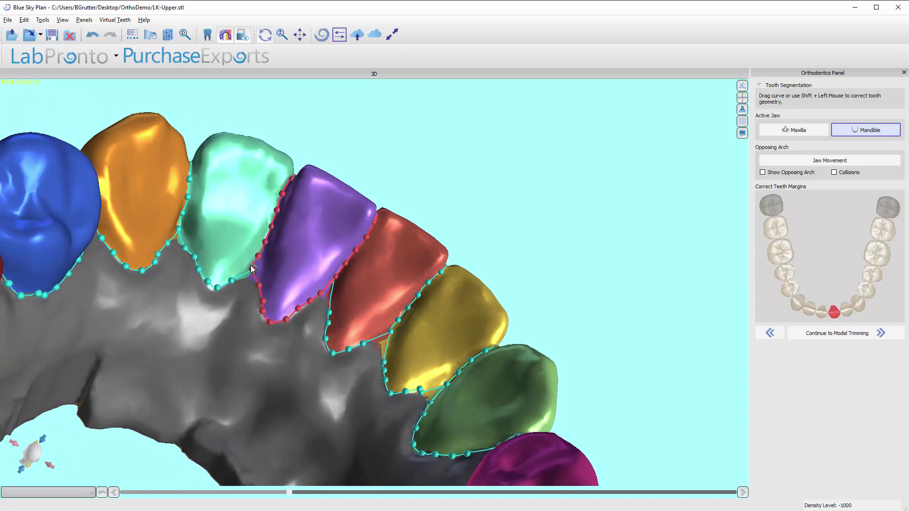
mouse_move(252, 265)
right_down()
mouse_move(251, 275)
mouse_move(261, 261)
right_up()
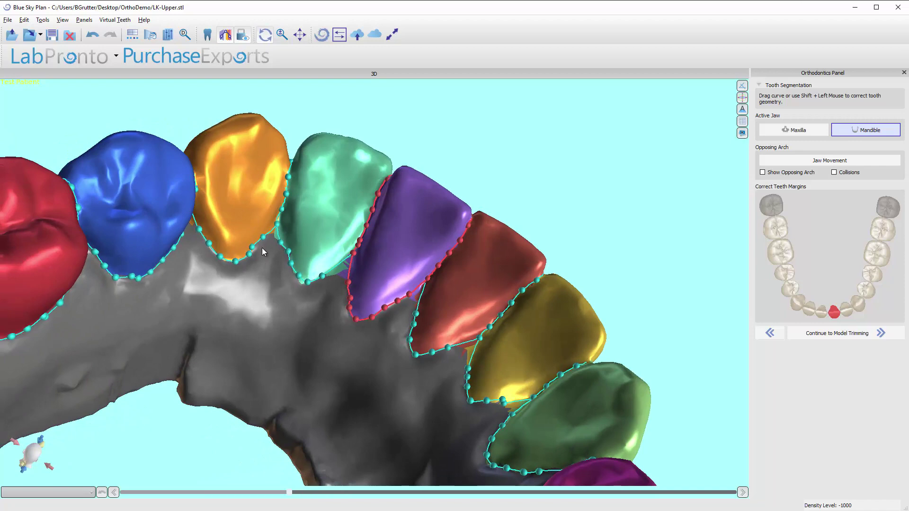
click(279, 222)
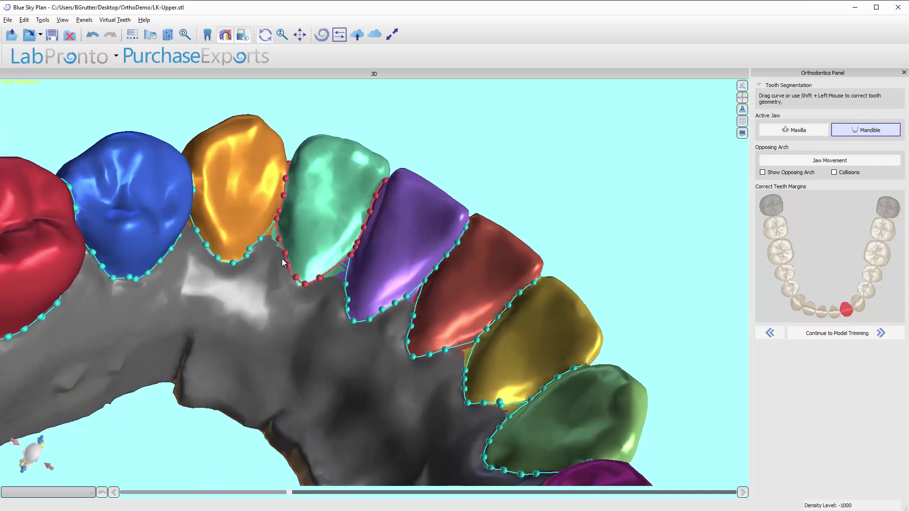
drag(260, 308, 347, 324)
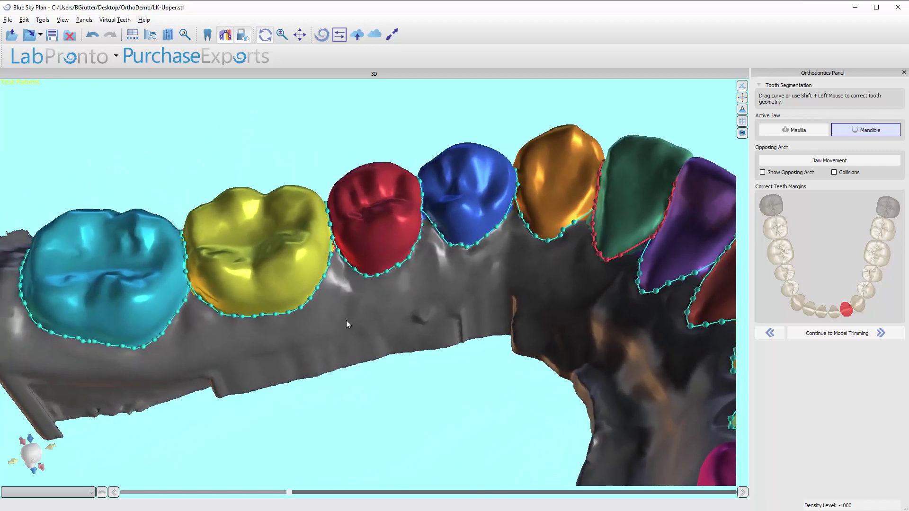
drag(306, 353, 275, 429)
click(327, 374)
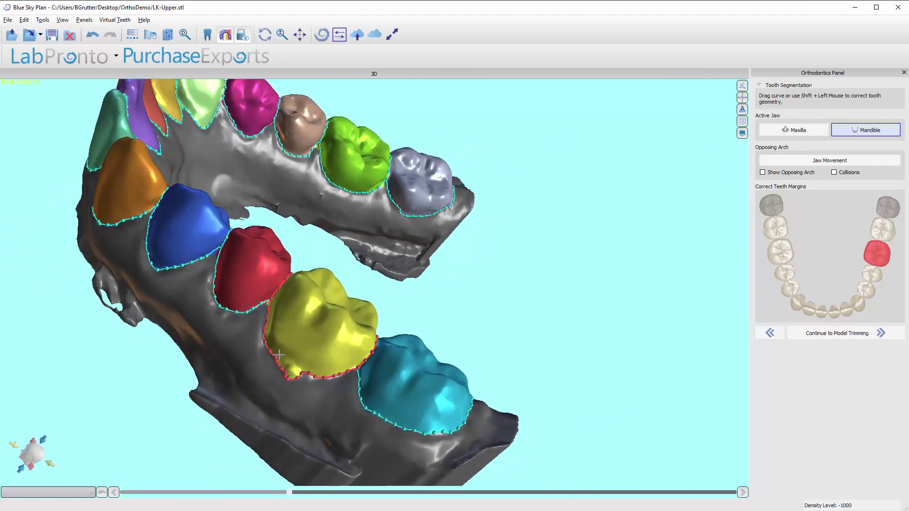
mouse_move(293, 372)
mouse_down()
mouse_move(268, 392)
mouse_move(300, 370)
mouse_up()
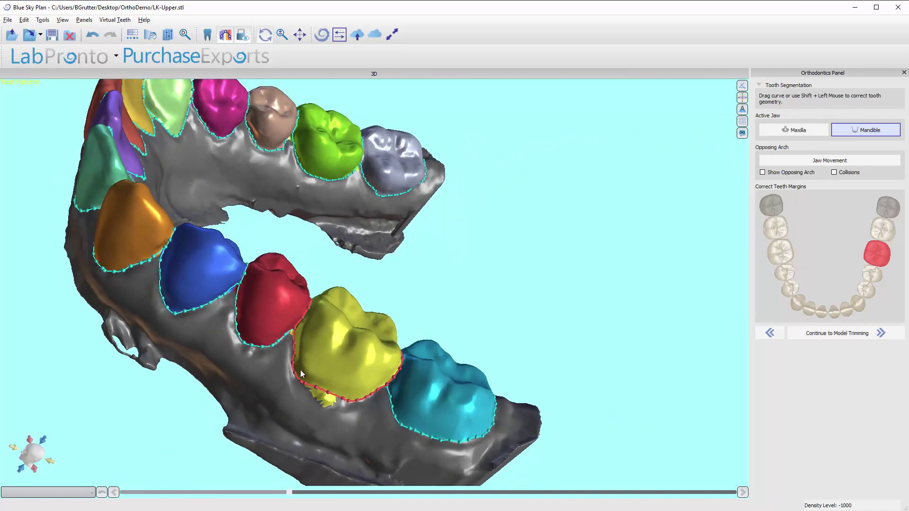
drag(319, 410, 369, 446)
drag(419, 414, 588, 189)
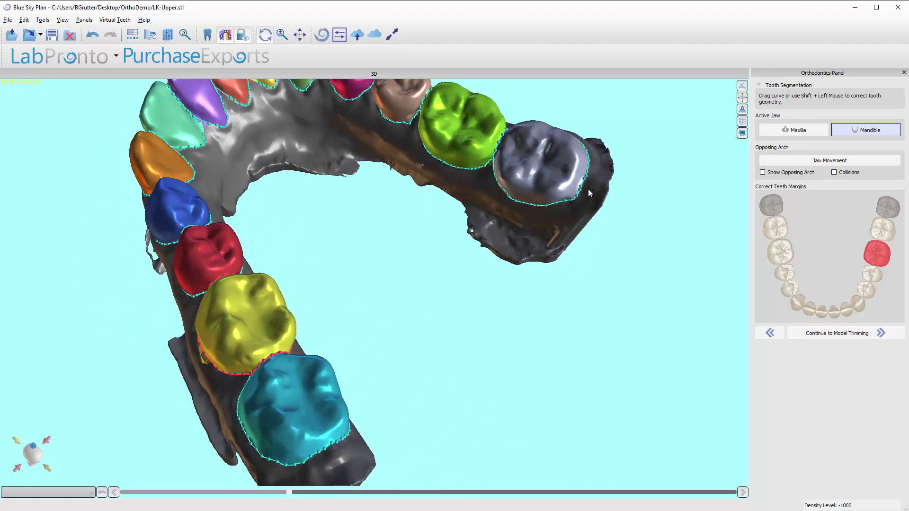
drag(85, 306, 185, 170)
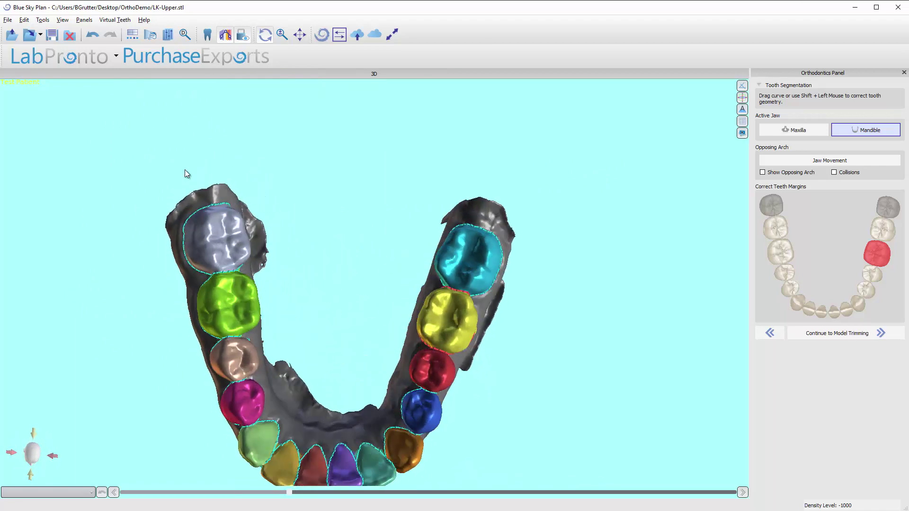
drag(339, 269, 373, 288)
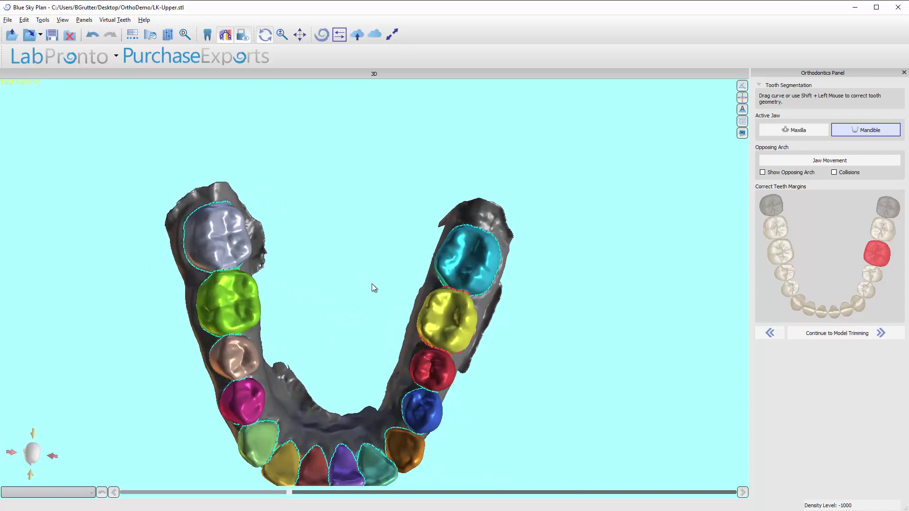
drag(357, 329, 359, 258)
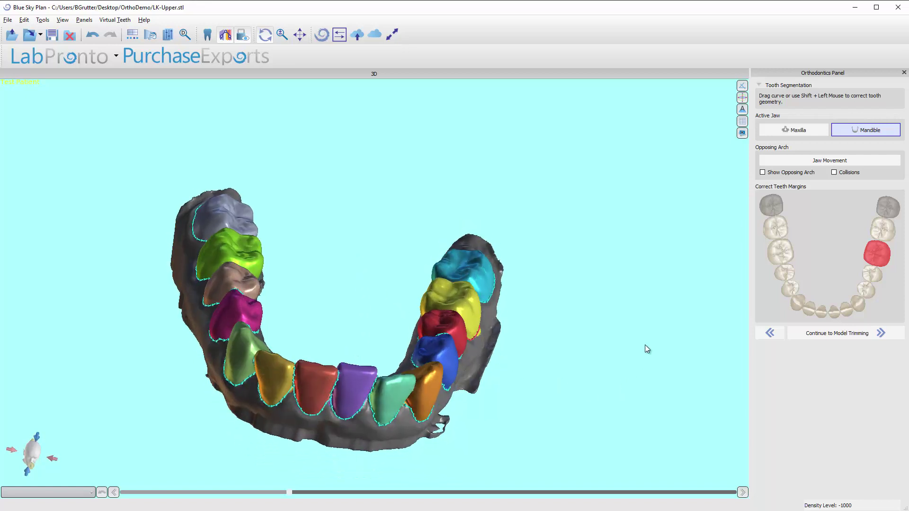
drag(644, 348, 626, 286)
drag(369, 305, 345, 309)
scroll(316, 369, up, 3)
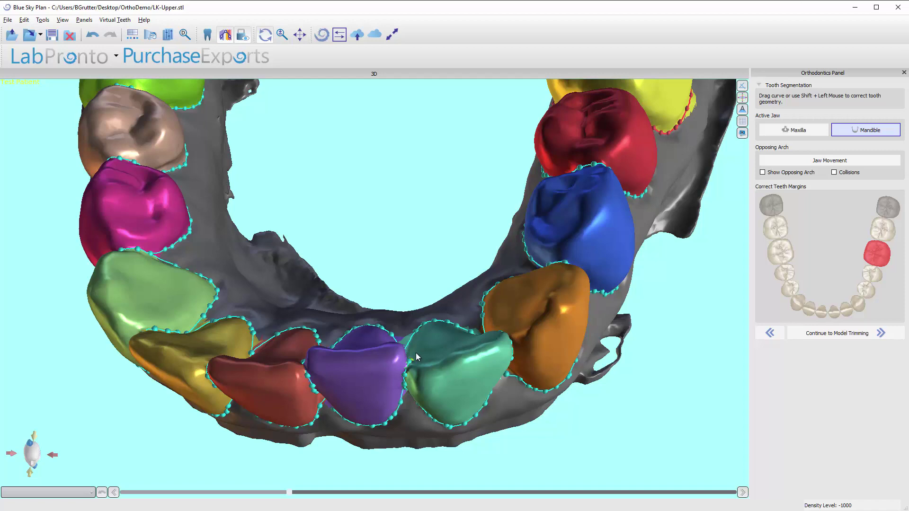
drag(536, 419, 451, 359)
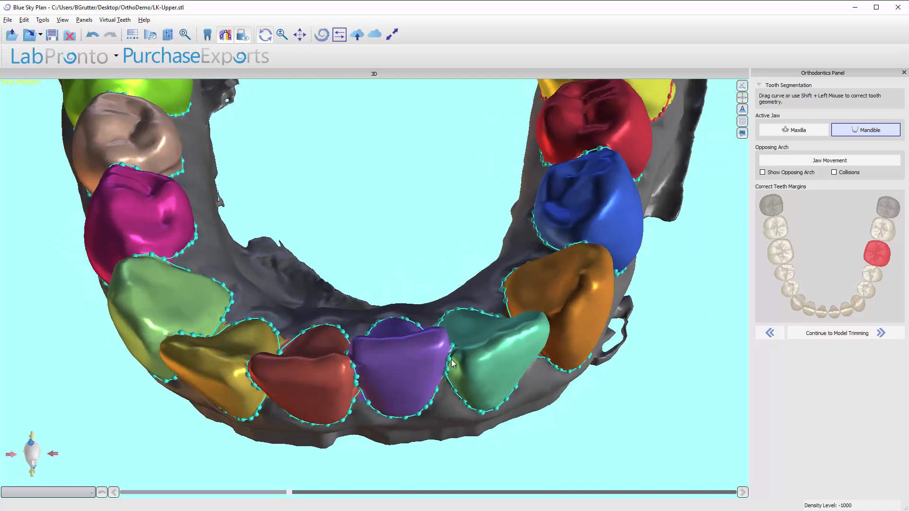
click(451, 360)
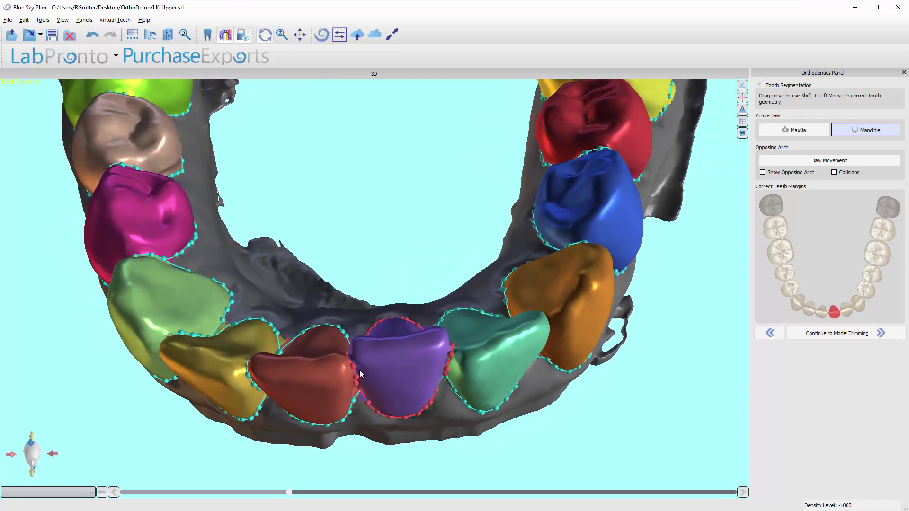
drag(352, 368, 263, 372)
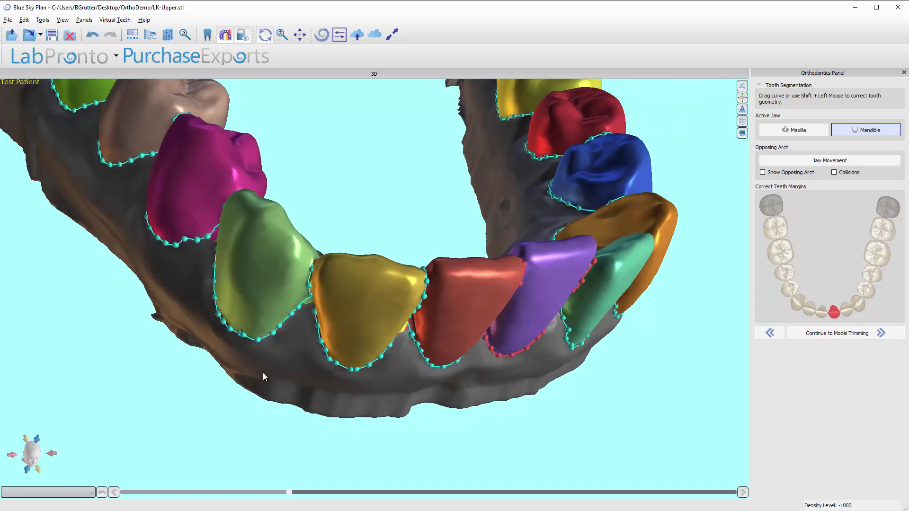
click(316, 268)
drag(424, 214, 280, 370)
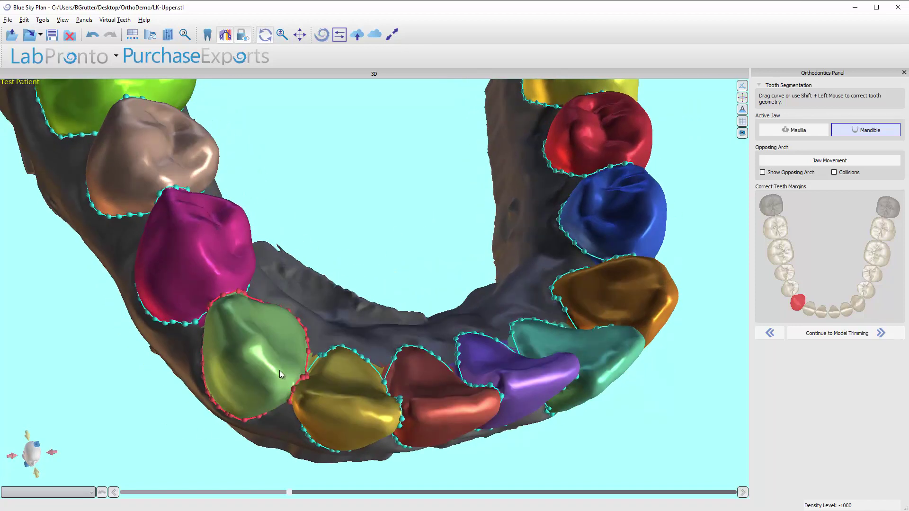
drag(462, 256, 402, 326)
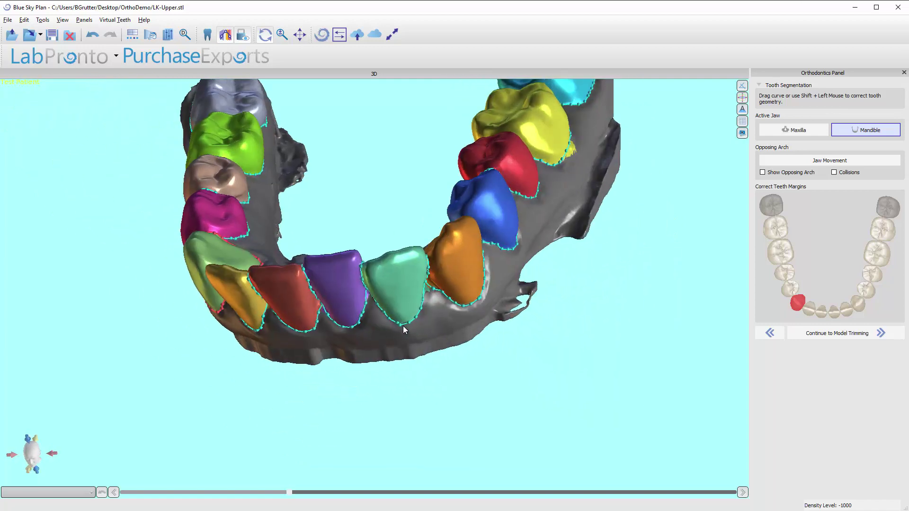
drag(418, 373, 362, 292)
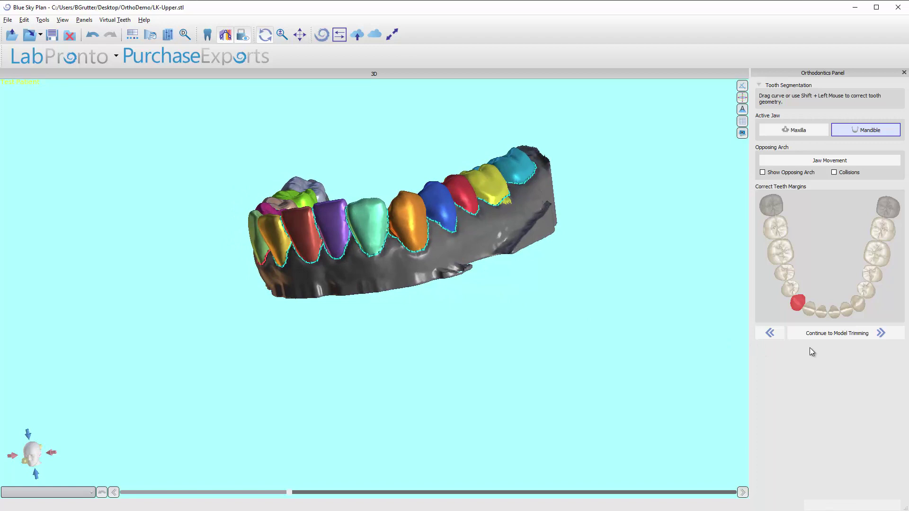